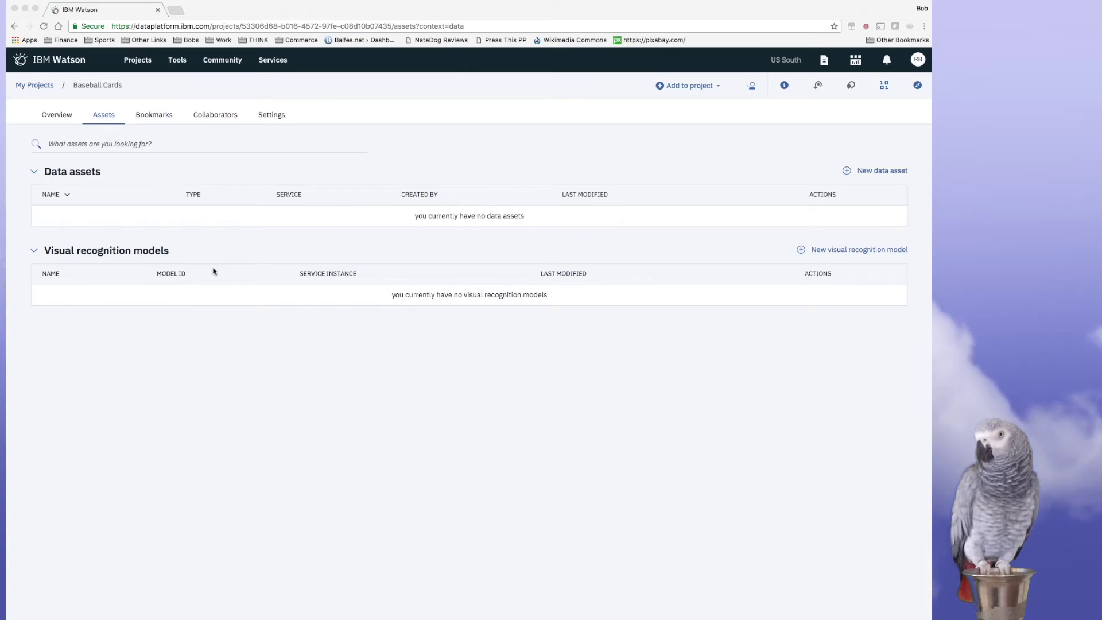
# Step: Create a new visual recognition model and replace its default title with 'Baseball Cards Model'
pyautogui.click(836, 249)
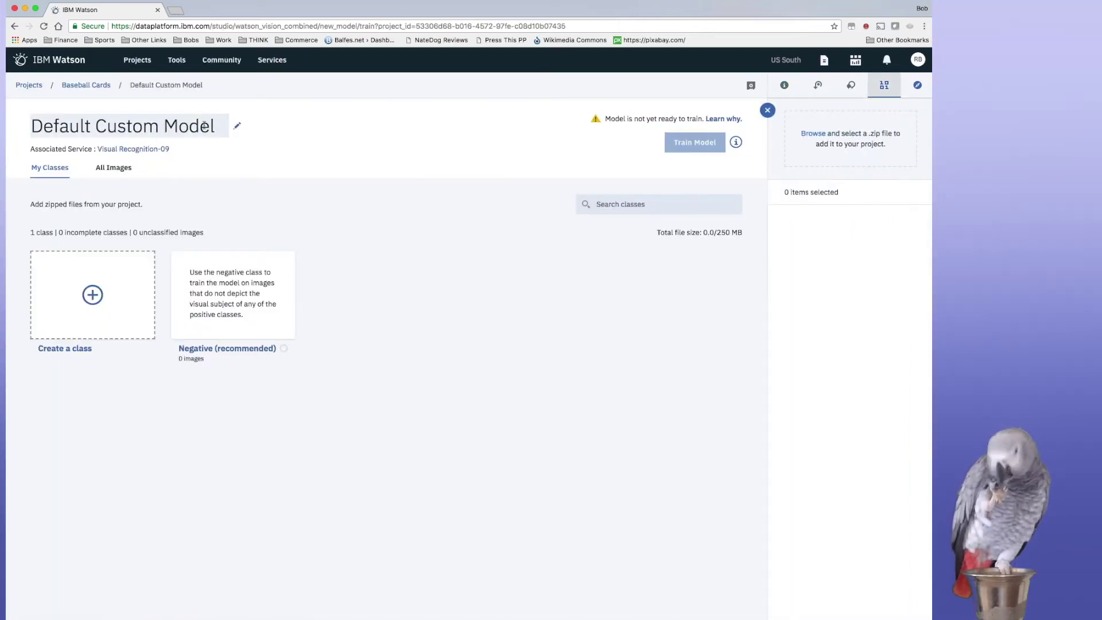
pyautogui.moveTo(216, 126); pyautogui.dragTo(30, 134)
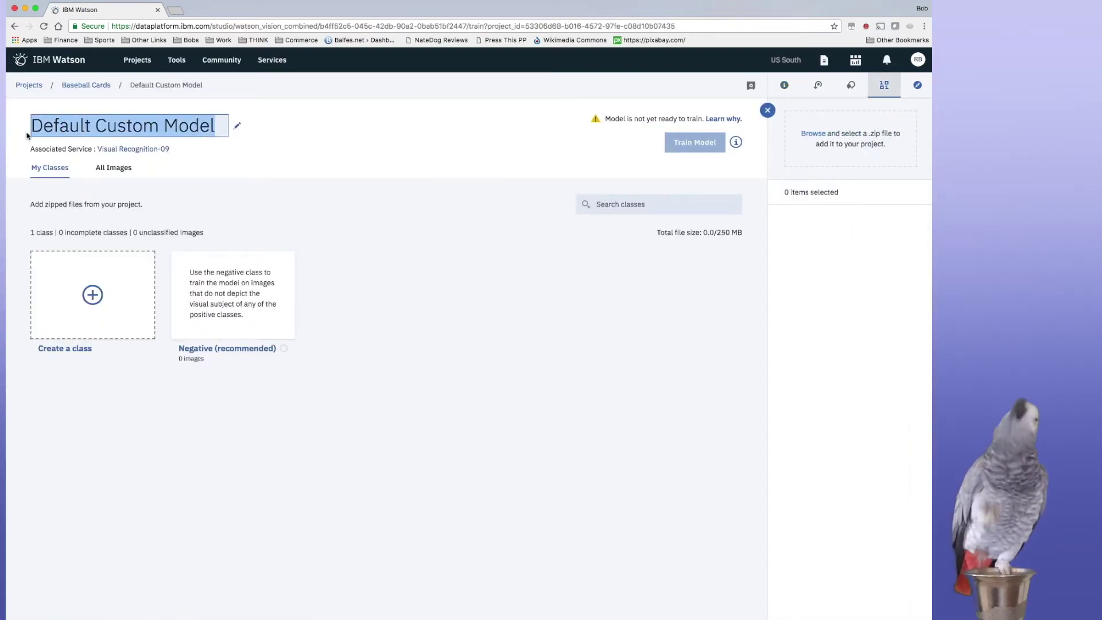
pyautogui.write('Baseball Cards Model')
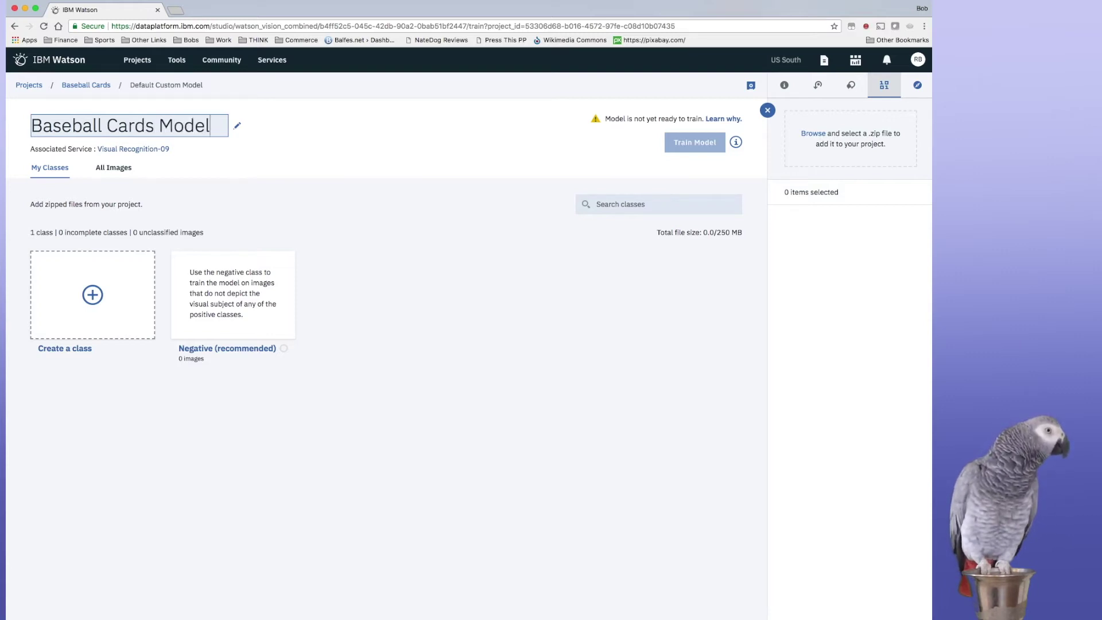
pyautogui.click(313, 199)
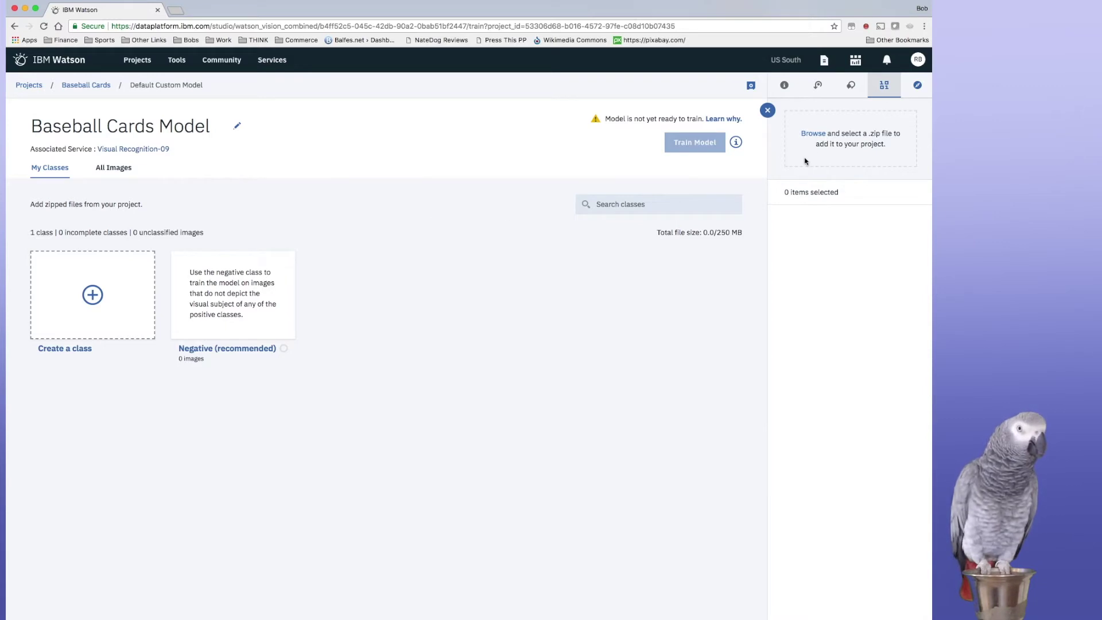
# Step: Upload Donruss.zip, Fleer.zip and Topps.zip from Downloads as project assets
pyautogui.click(814, 134)
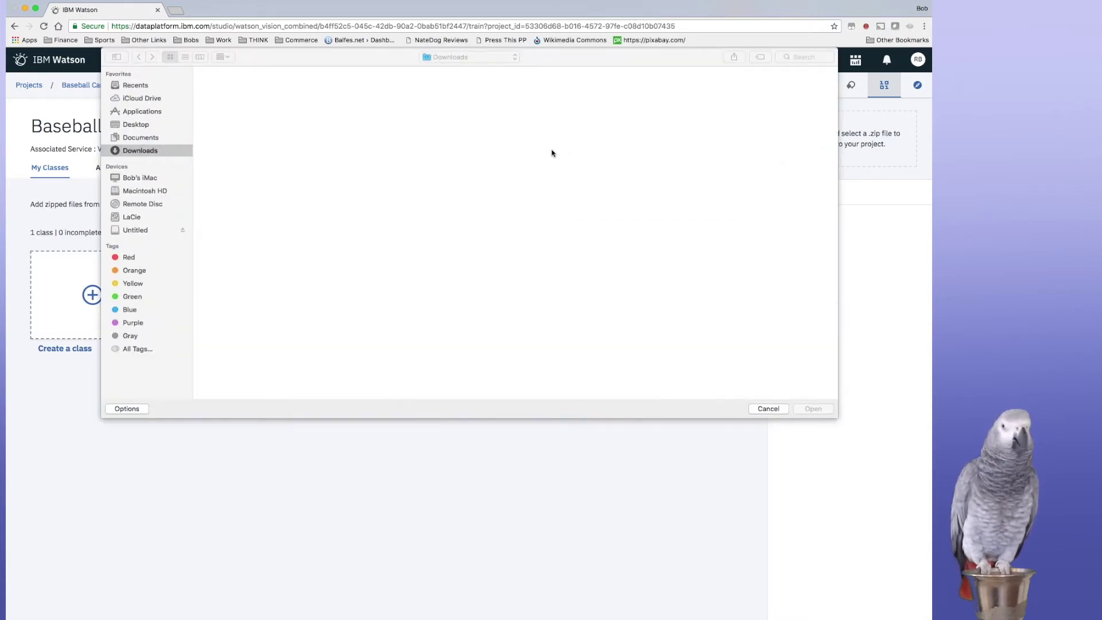
pyautogui.click(347, 112)
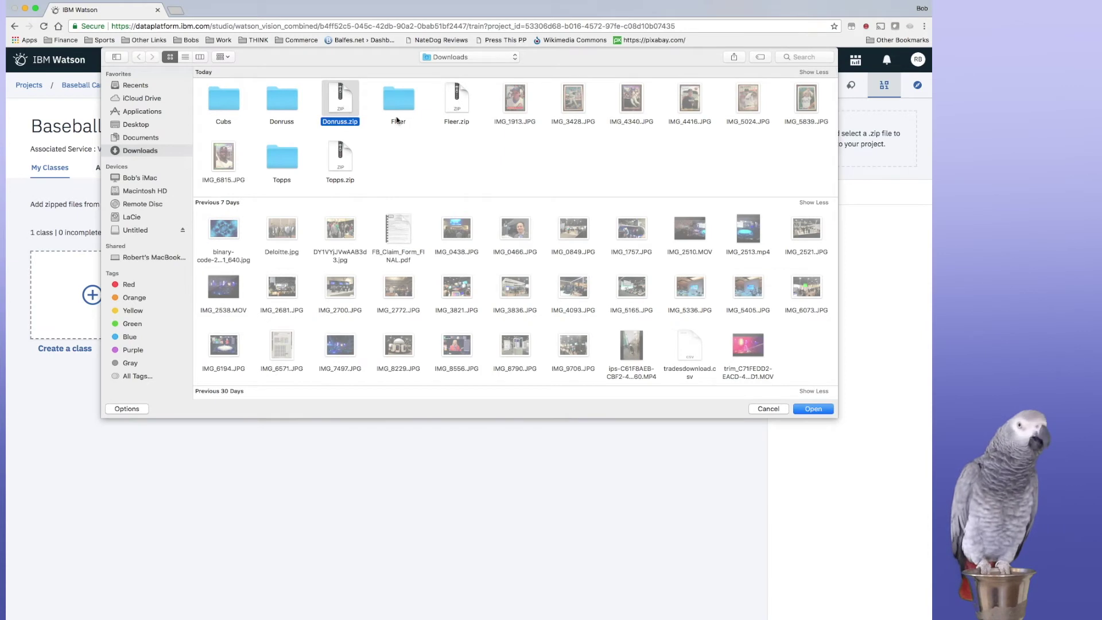
pyautogui.click(458, 109)
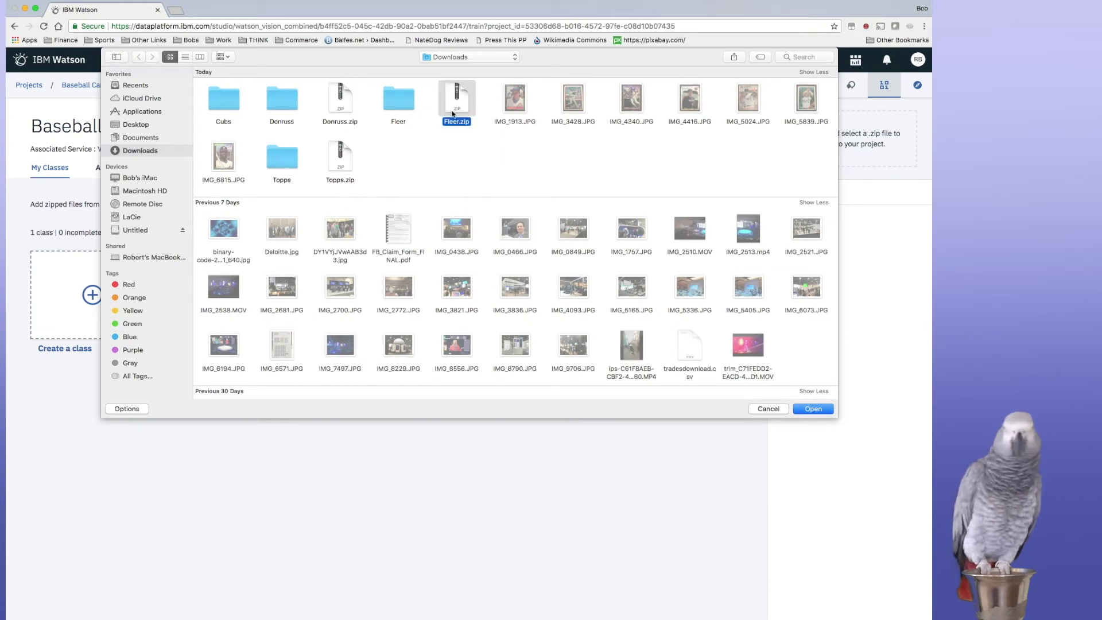
pyautogui.keyDown('super'); pyautogui.click(347, 107); pyautogui.keyUp('super')
pyautogui.keyDown('super'); pyautogui.click(340, 158); pyautogui.keyUp('super')
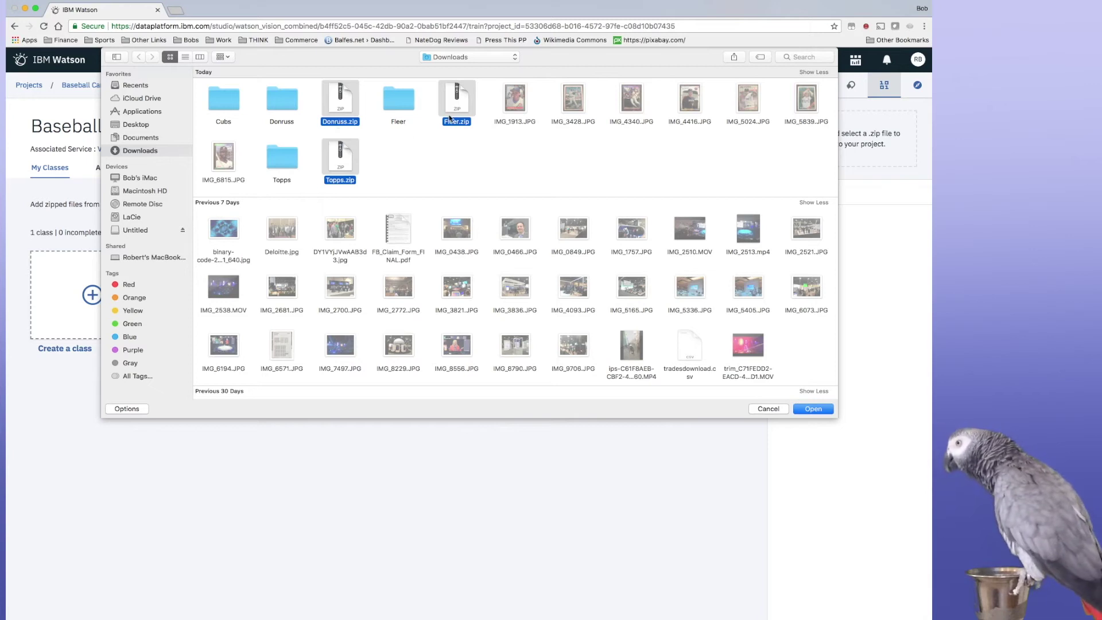
pyautogui.click(809, 410)
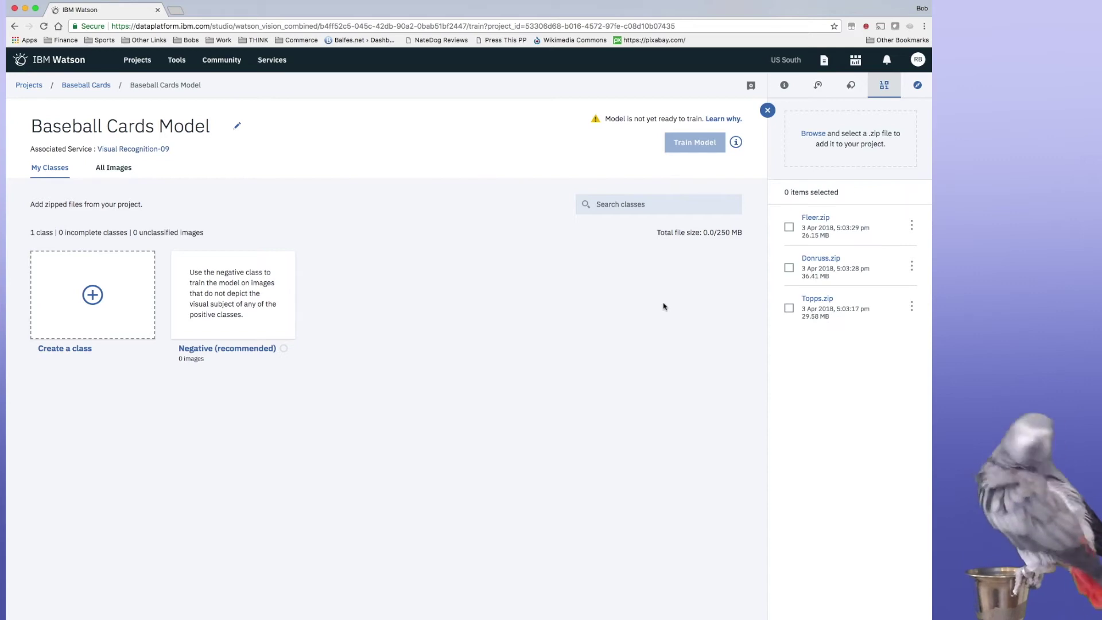
# Step: Add the Fleer, Donruss and Topps zips to the model as three brand classes
pyautogui.click(790, 228)
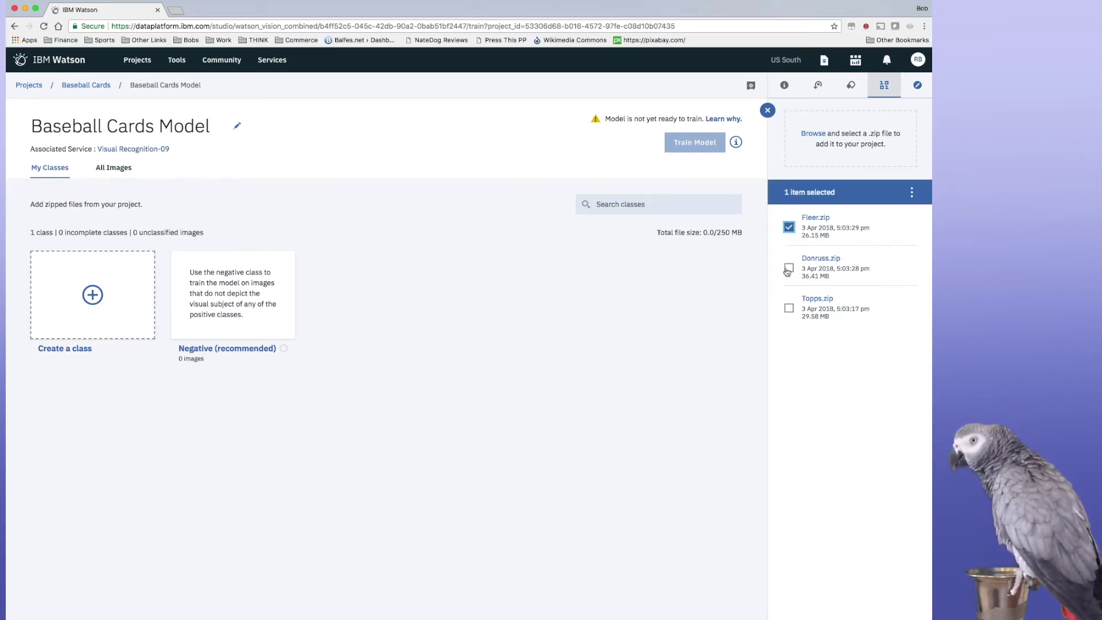
pyautogui.click(789, 268)
pyautogui.click(790, 309)
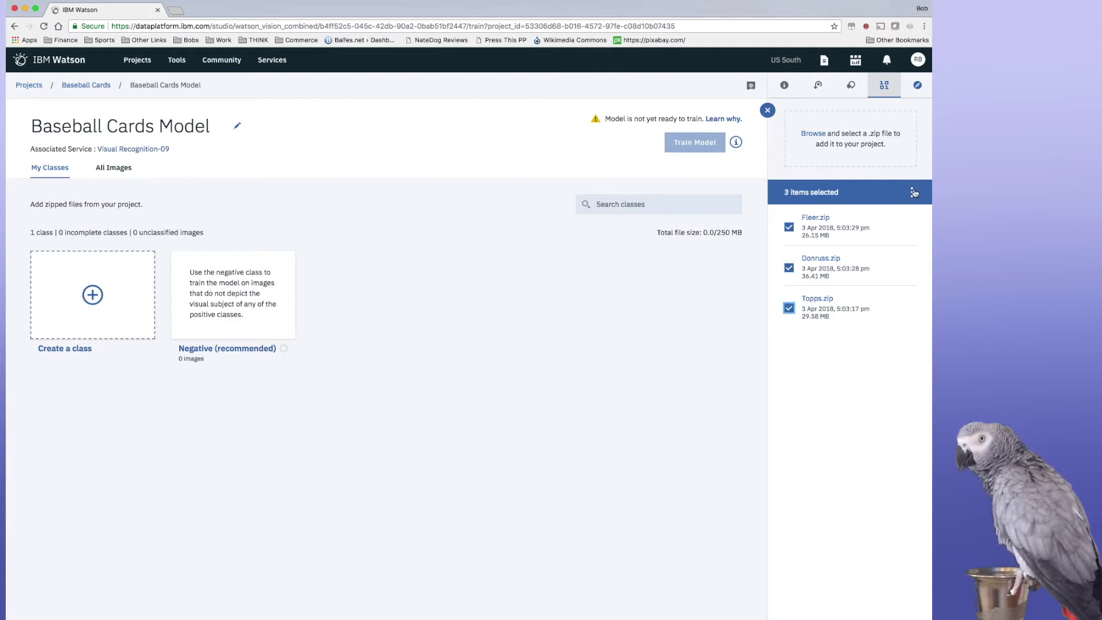
pyautogui.click(915, 194)
pyautogui.click(878, 216)
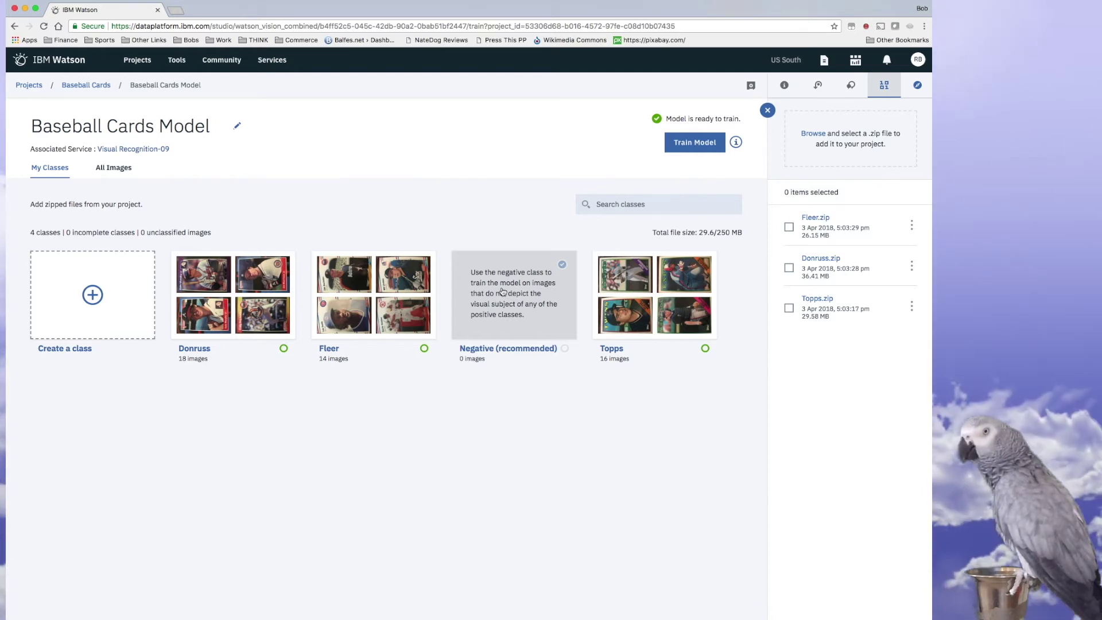
# Step: Browse all training images, then return to the My Classes view of the four classes
pyautogui.click(113, 168)
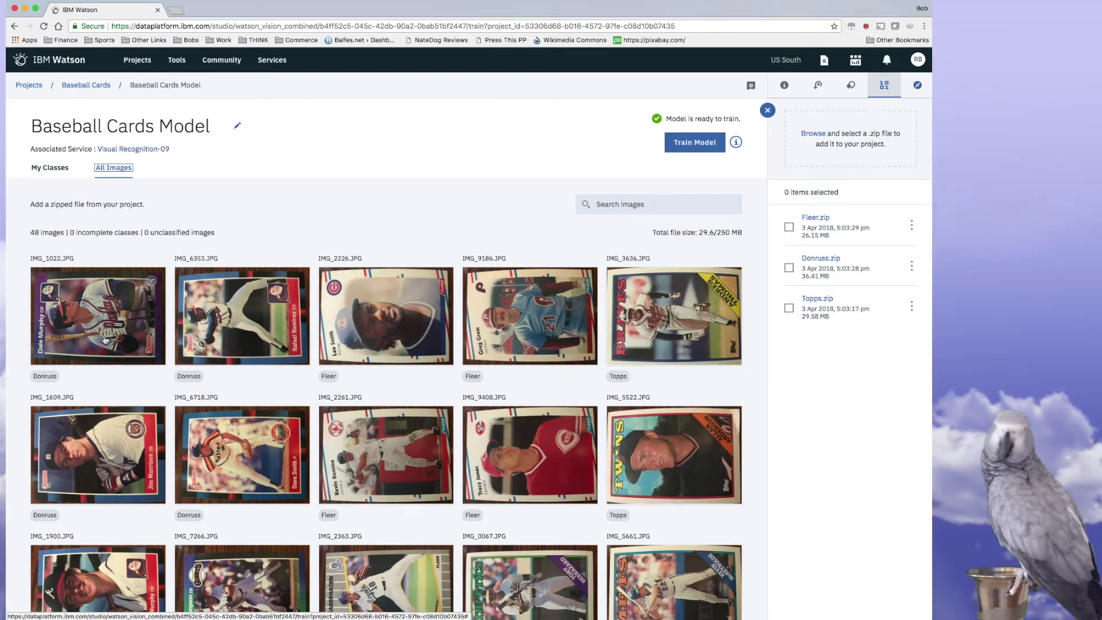
pyautogui.scroll(-3, 105, 341)
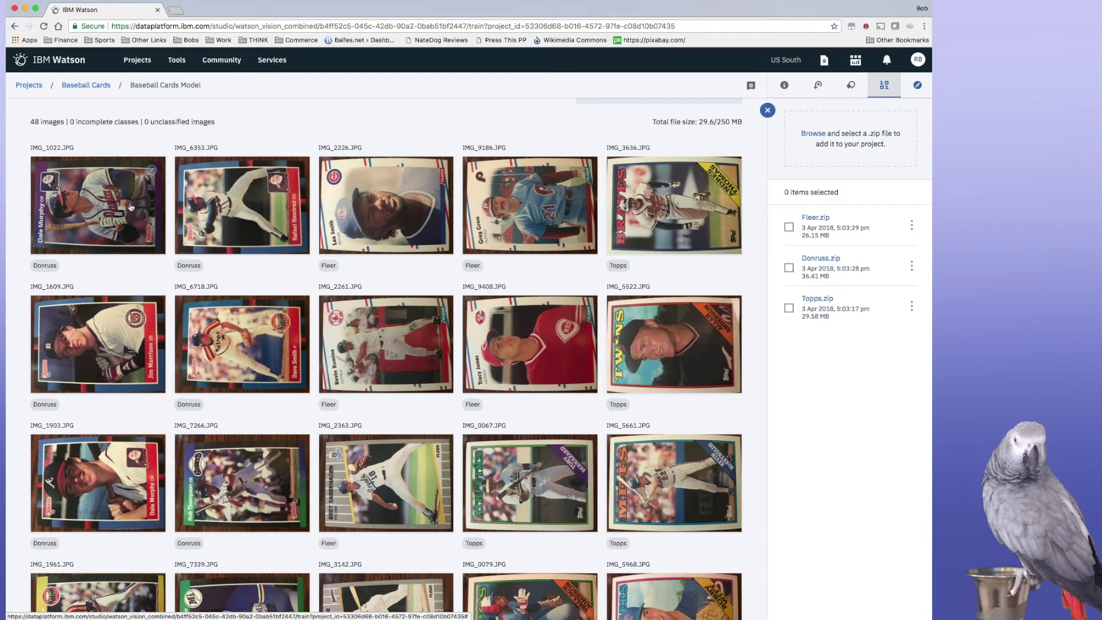
pyautogui.scroll(-2, 216, 286)
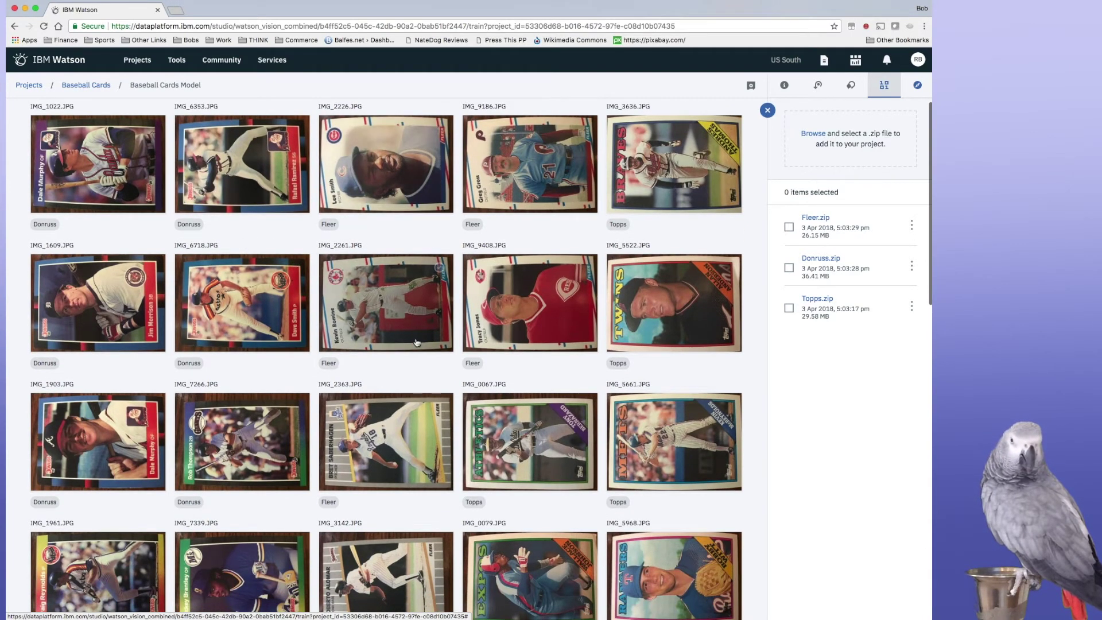
pyautogui.scroll(-3, 402, 287)
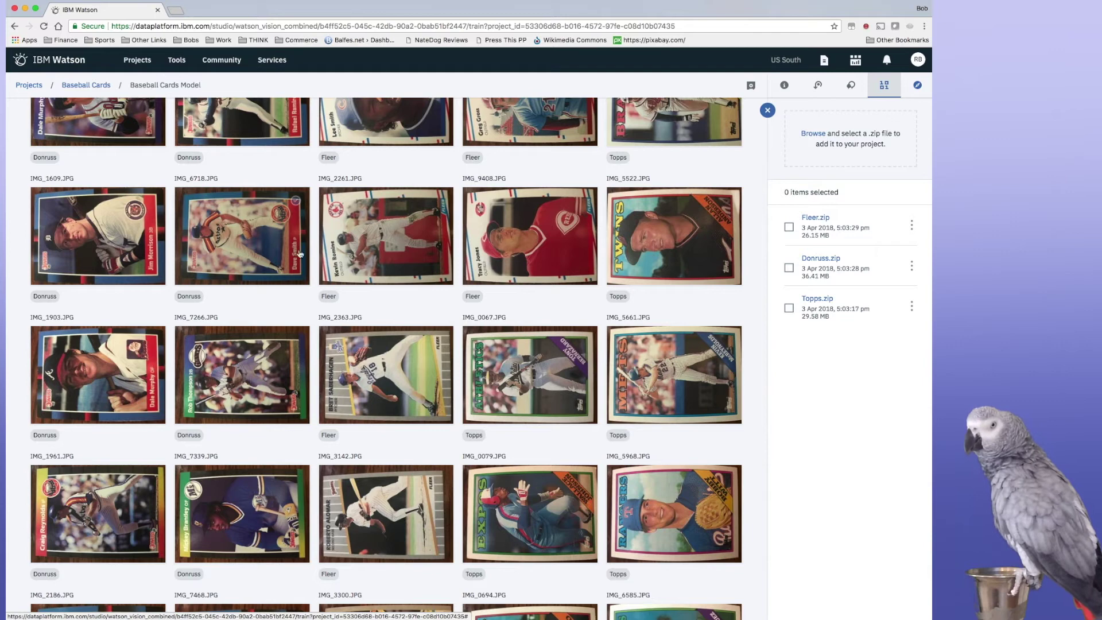
pyautogui.scroll(-20, 337, 257)
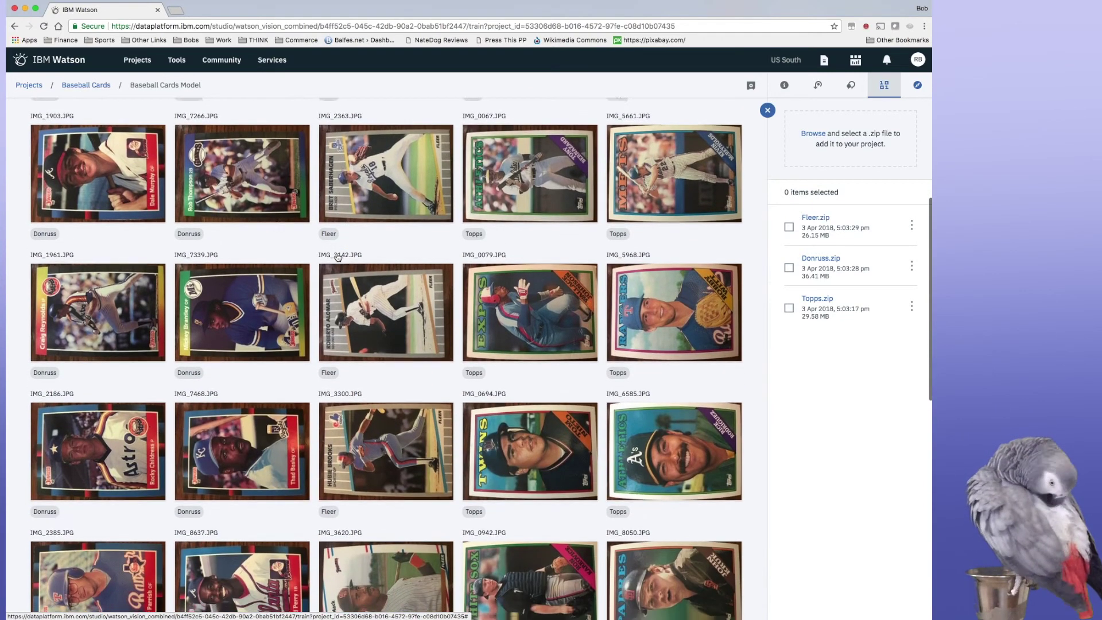
pyautogui.scroll(-3, 338, 257)
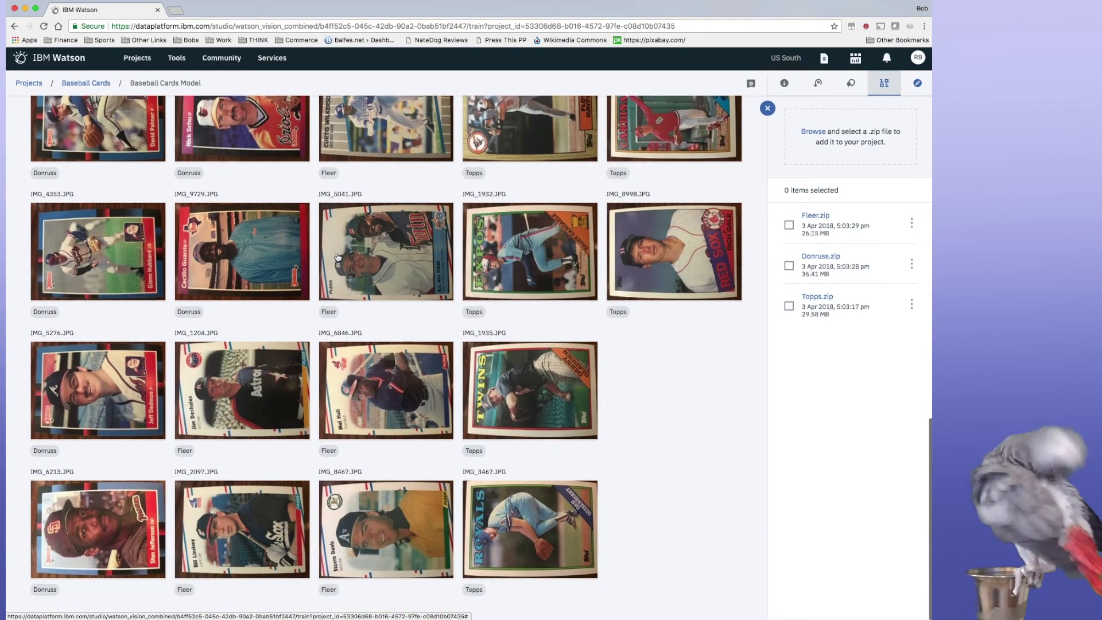
pyautogui.scroll(20, 338, 257)
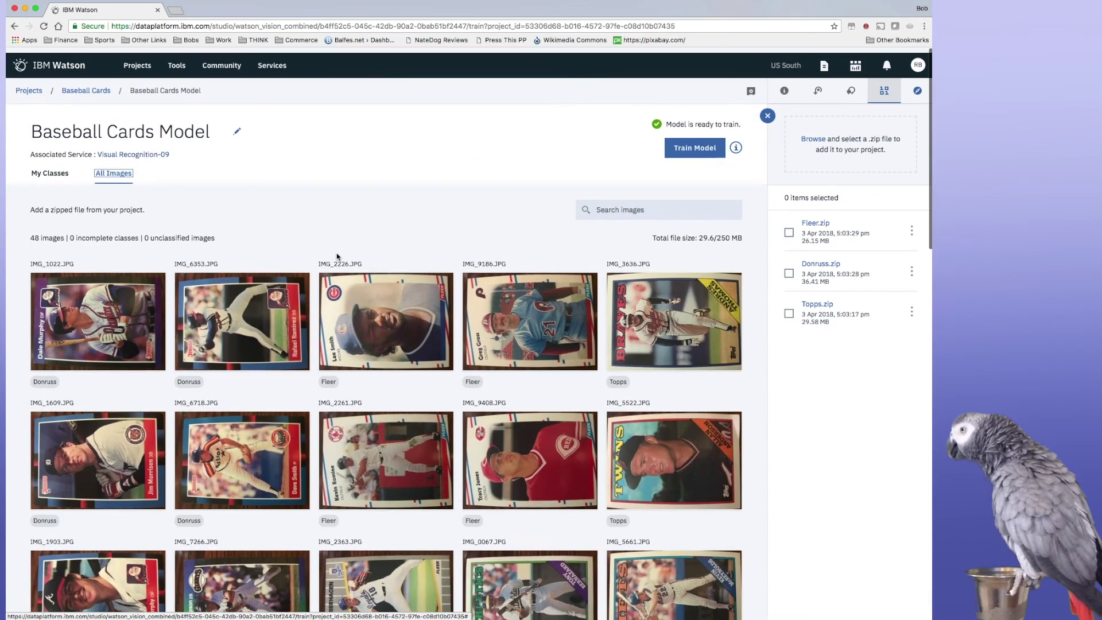
pyautogui.click(55, 168)
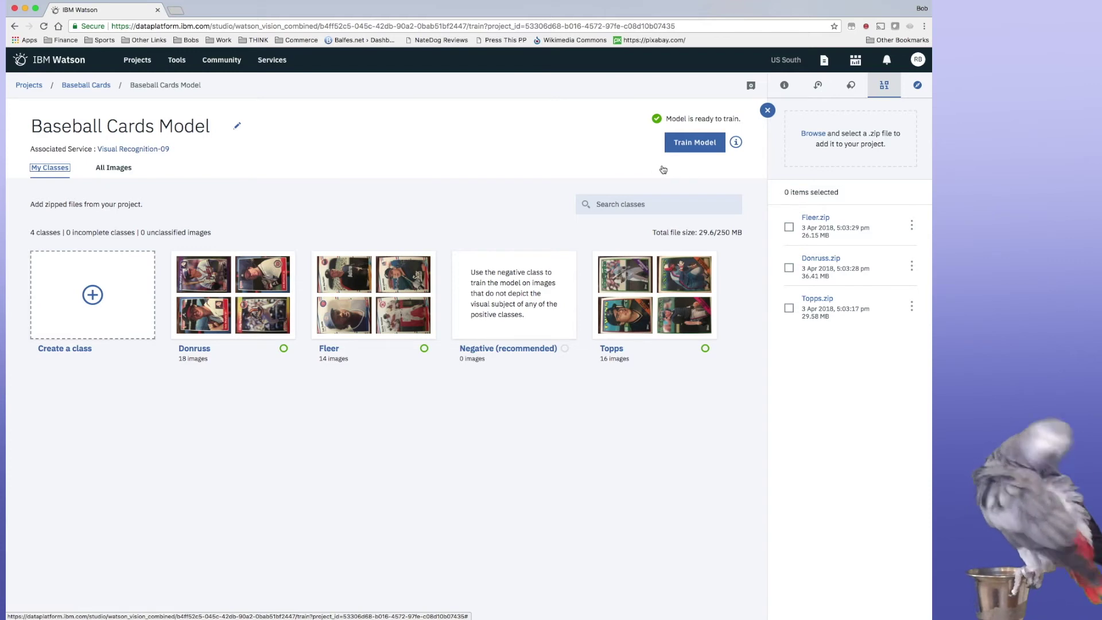
# Step: Train the Baseball Cards Model on the Donruss, Fleer and Topps classes
pyautogui.click(688, 154)
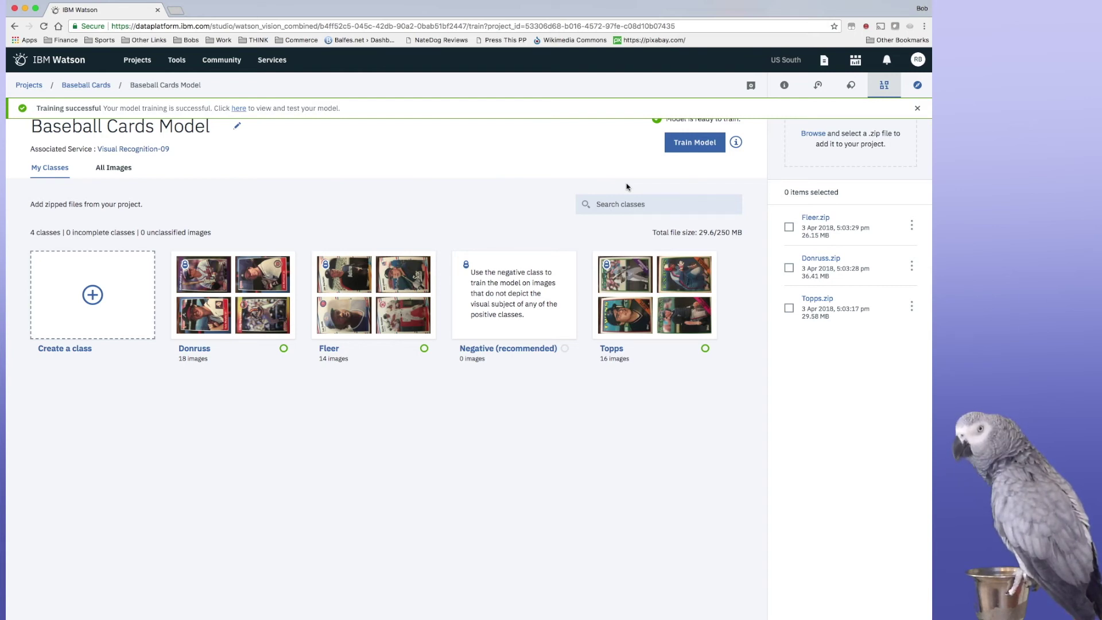
# Step: Submit seven card photos, IMG_1913 through IMG_6815, on the trained model's Test page
pyautogui.click(239, 108)
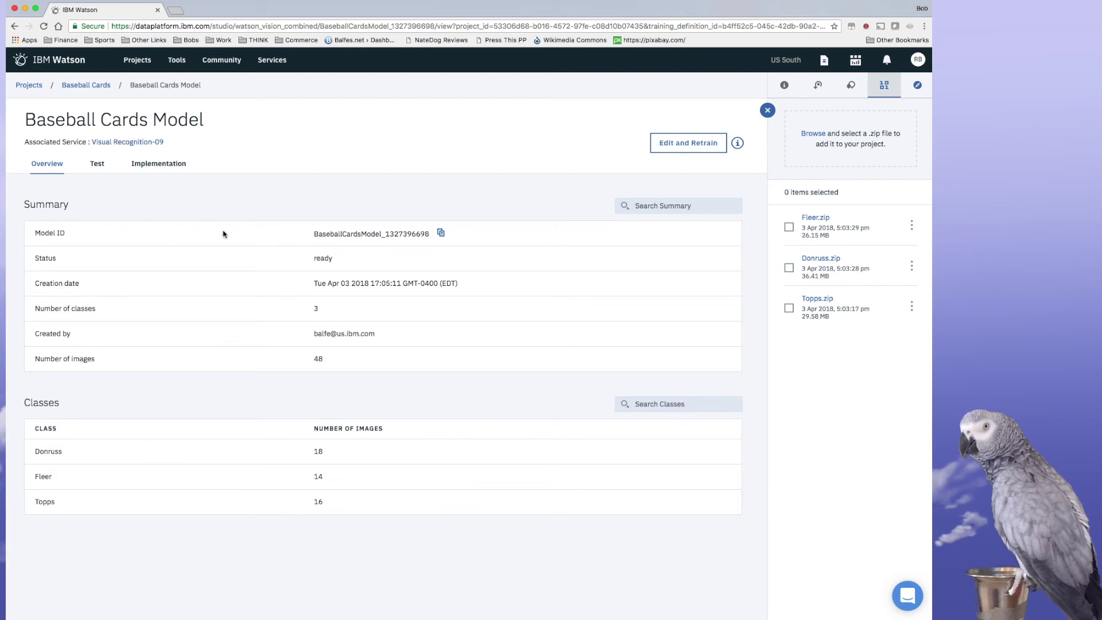
pyautogui.click(96, 164)
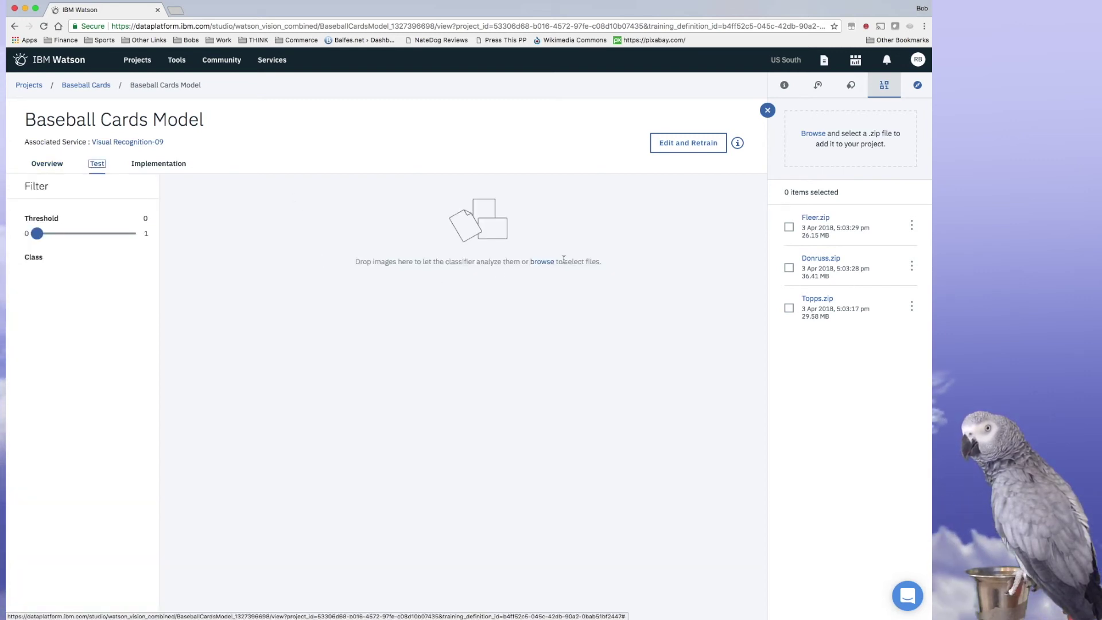
pyautogui.click(539, 263)
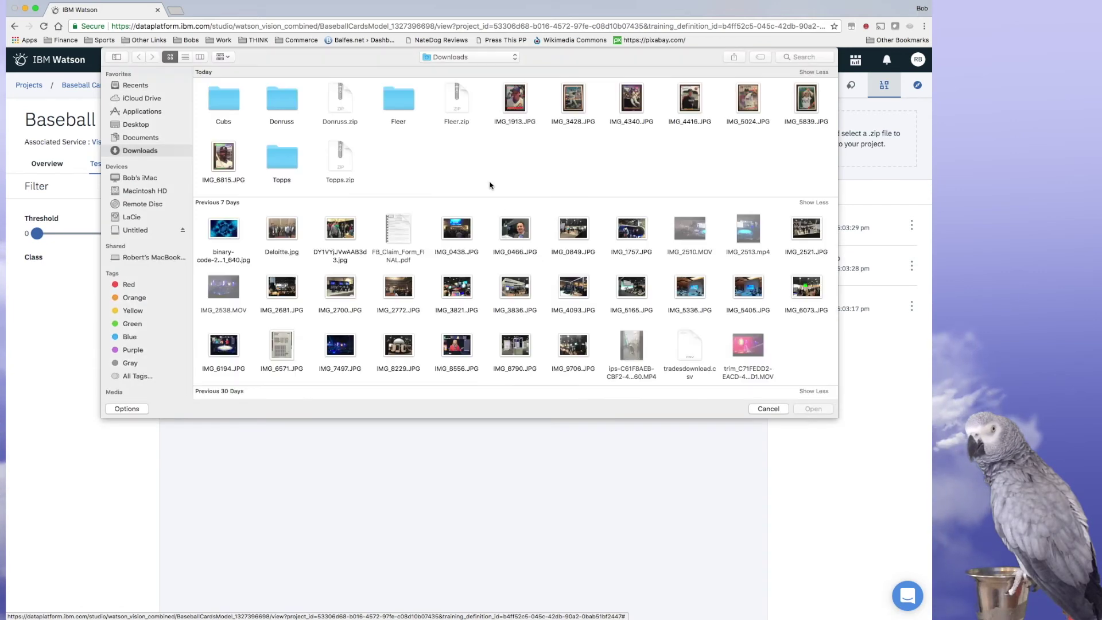
pyautogui.moveTo(501, 132); pyautogui.dragTo(797, 102)
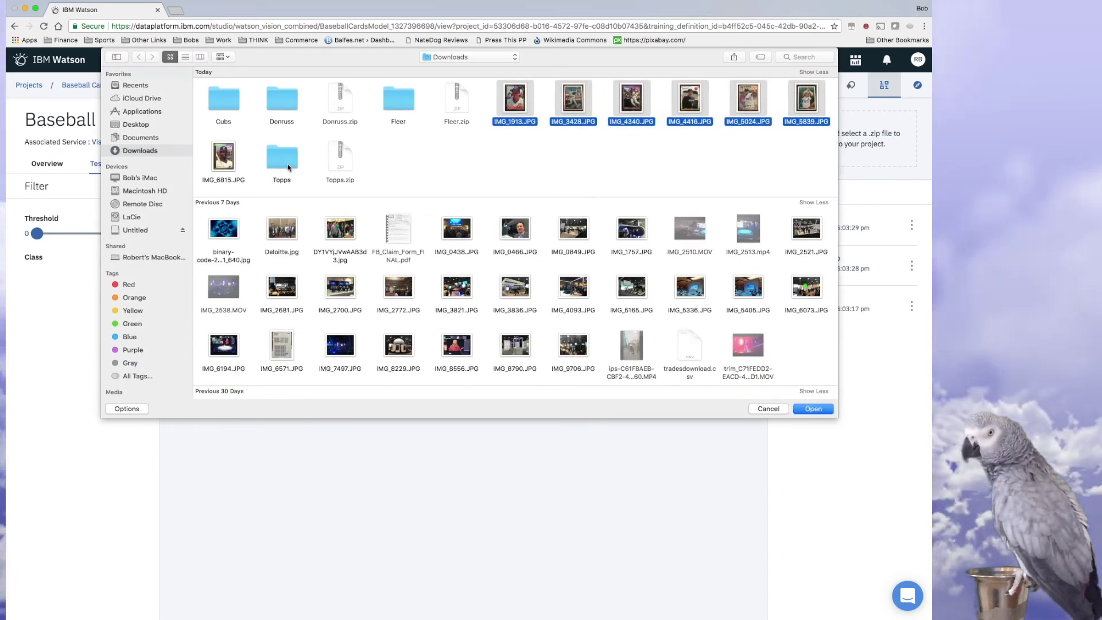
pyautogui.keyDown('super'); pyautogui.click(224, 164); pyautogui.keyUp('super')
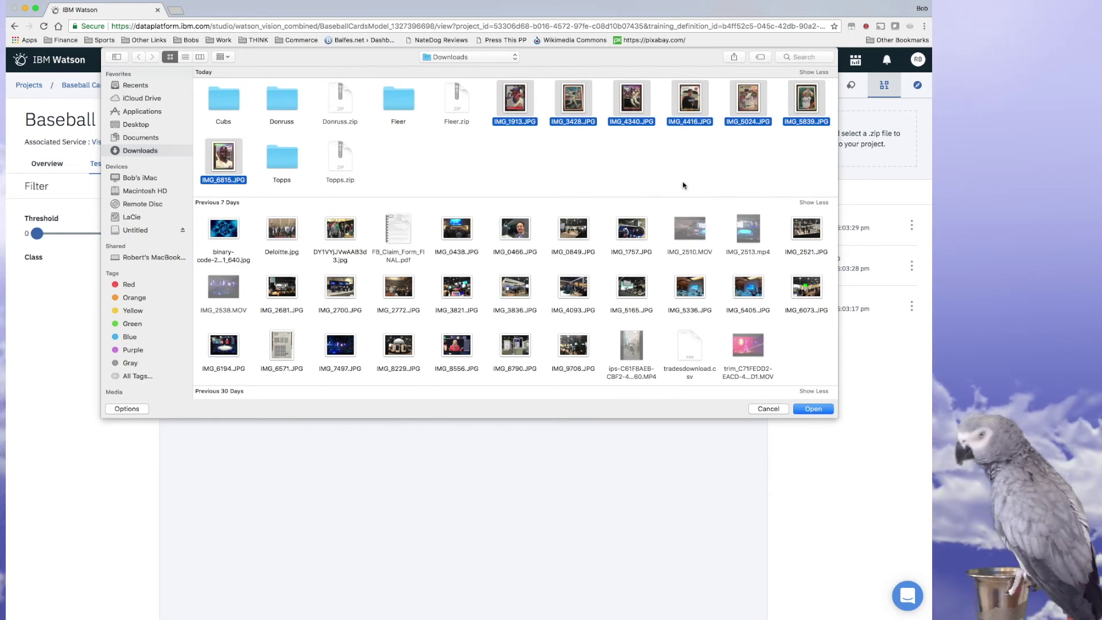
pyautogui.click(821, 410)
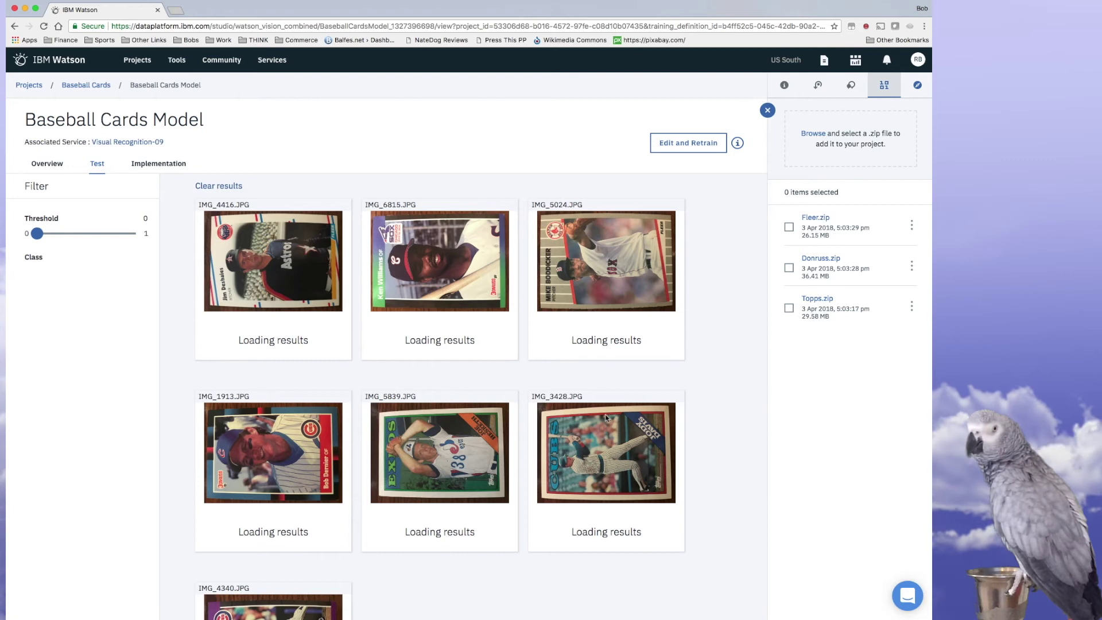
# Step: Scroll through the test results to read each card's brand scores, e.g. IMG_4416 Fleer 0.89
pyautogui.scroll(-1, 606, 418)
pyautogui.scroll(-2, 607, 418)
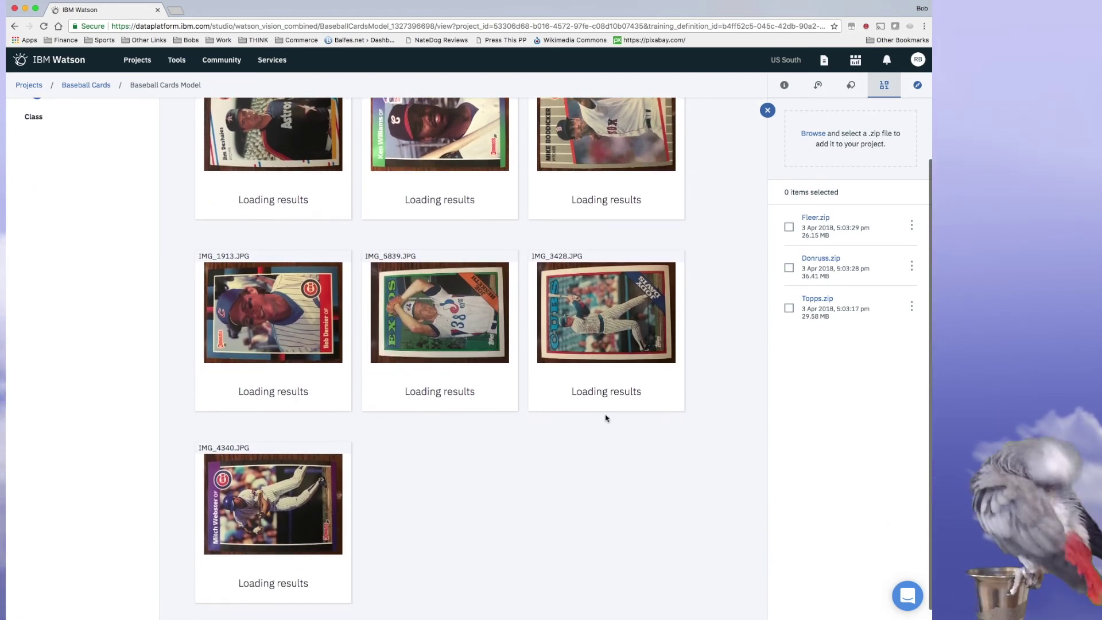
pyautogui.scroll(2, 606, 417)
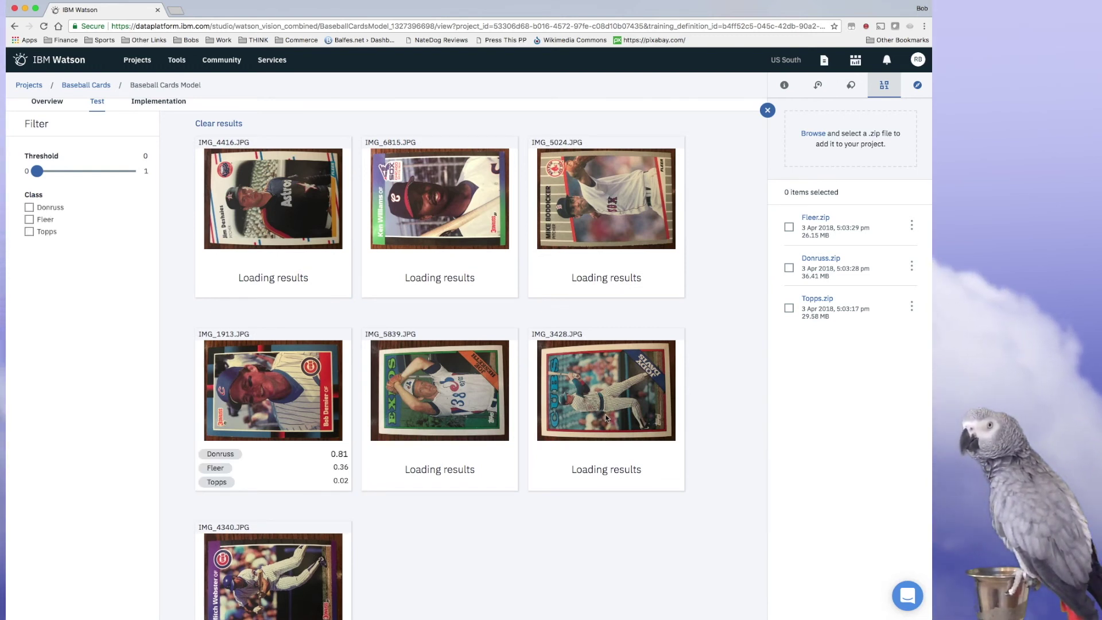
pyautogui.scroll(-3, 607, 419)
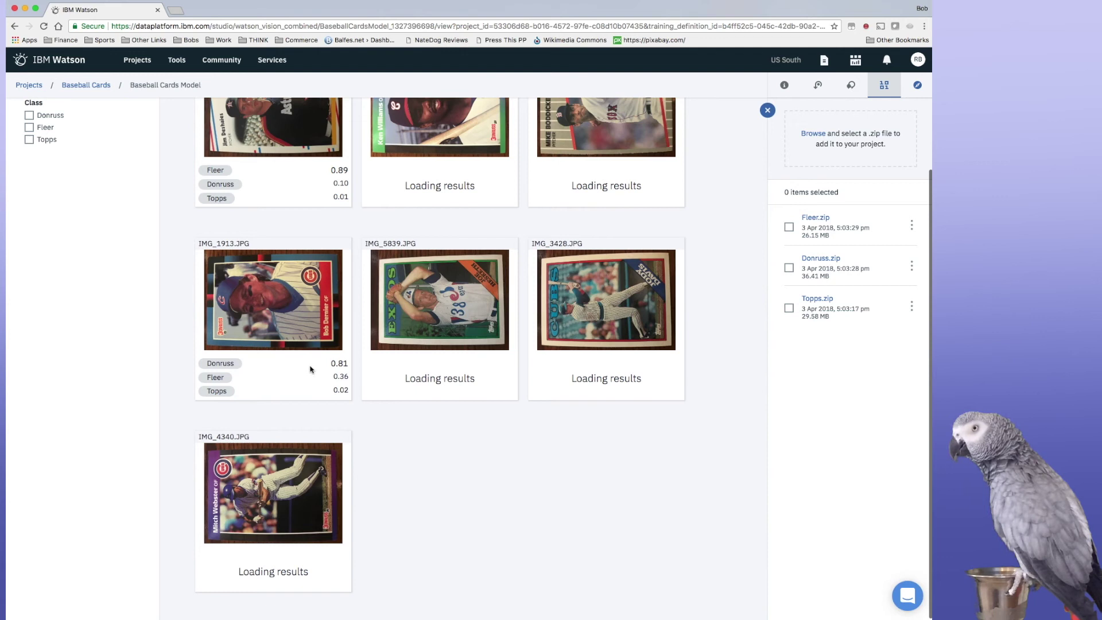
pyautogui.scroll(1, 263, 341)
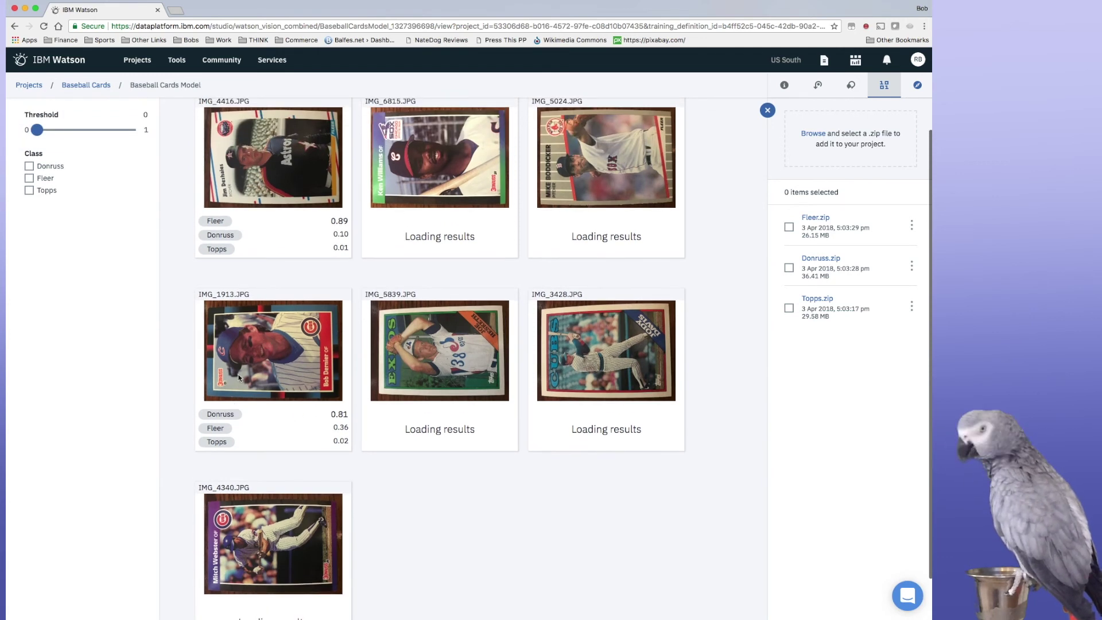
pyautogui.scroll(1, 273, 276)
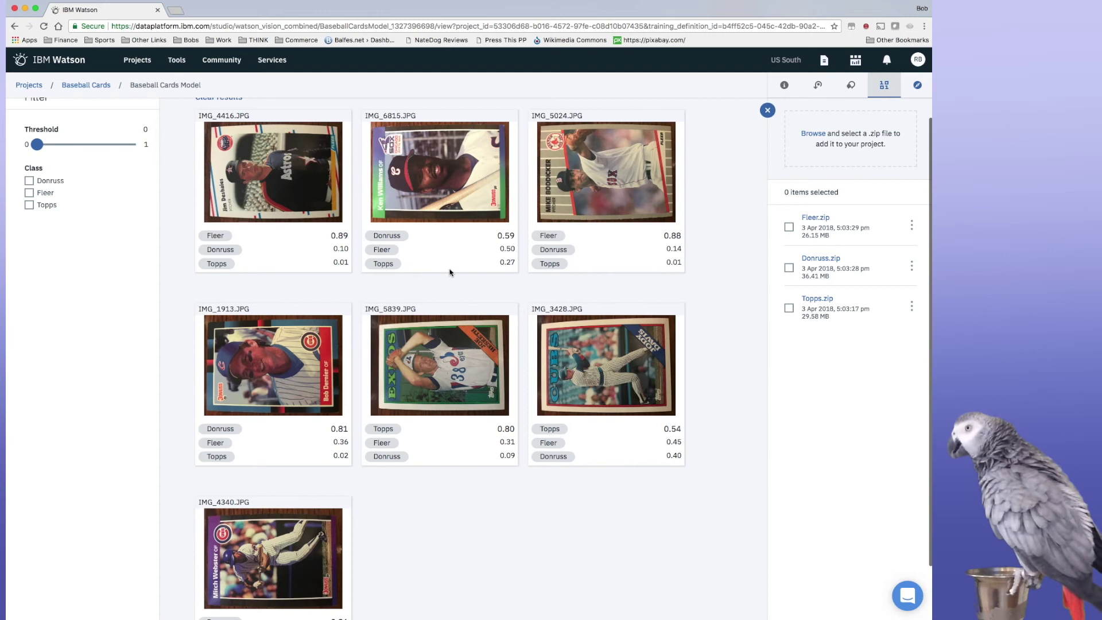
pyautogui.scroll(-3, 450, 273)
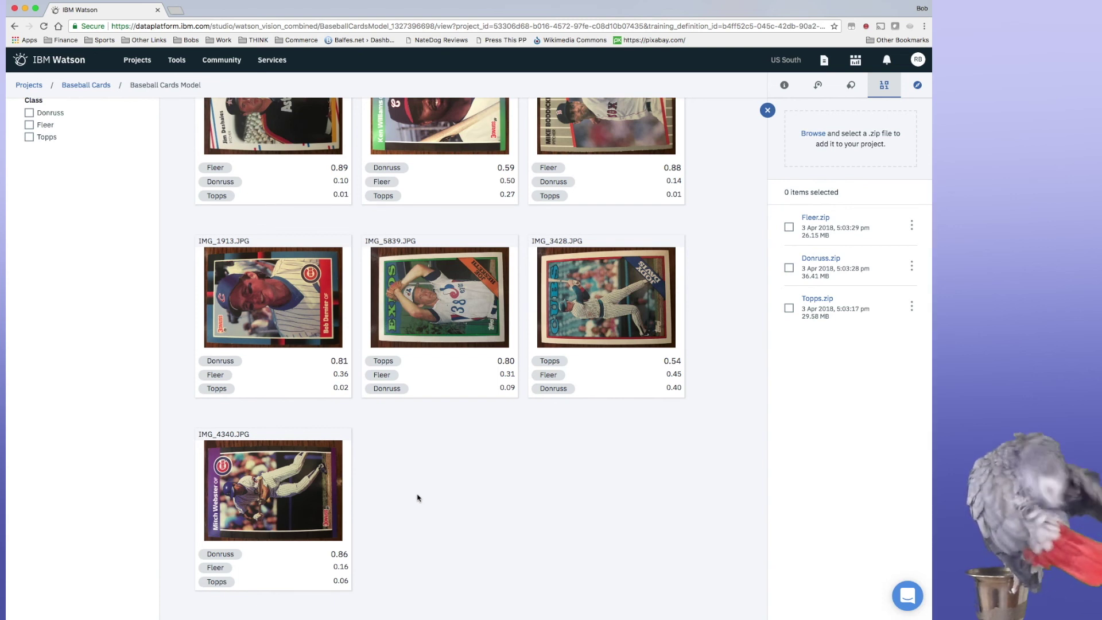
pyautogui.scroll(6, 418, 498)
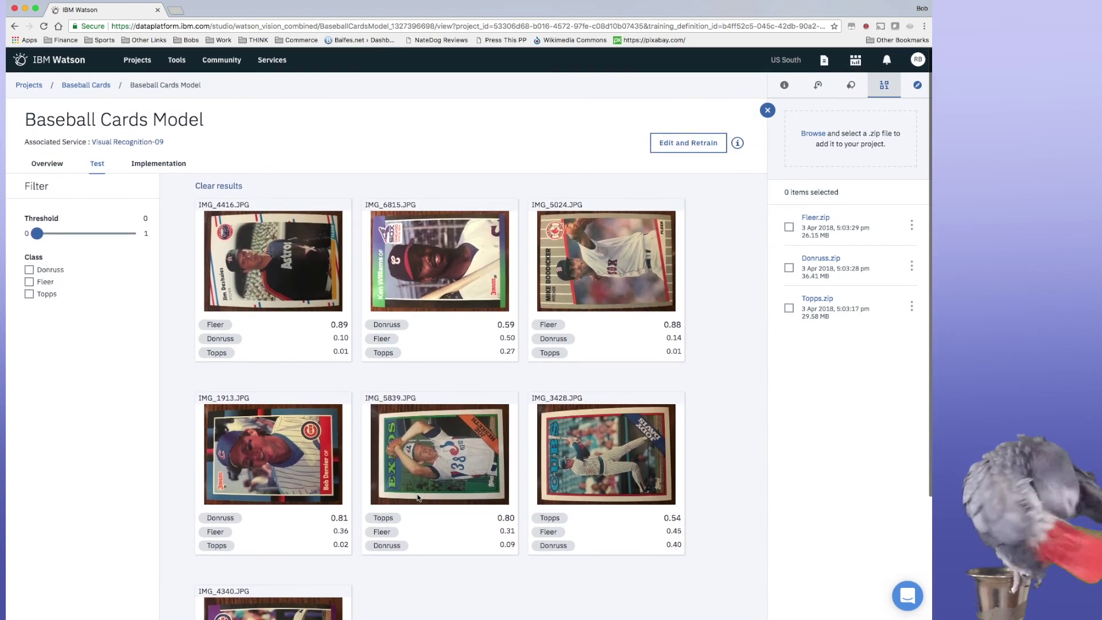